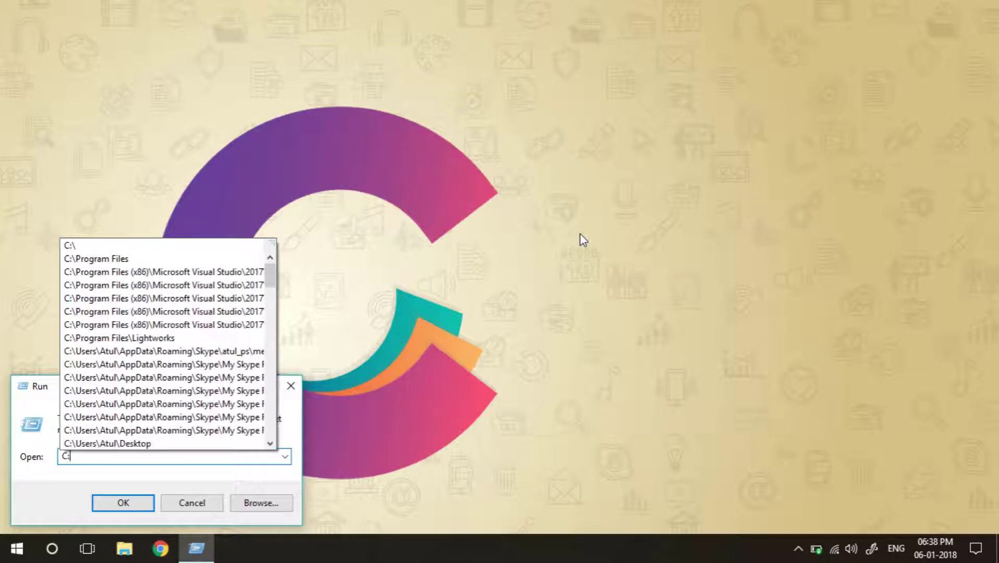
- Open the C: drive with the Run command C: and close its window
{"action": "key", "text": "Return"}
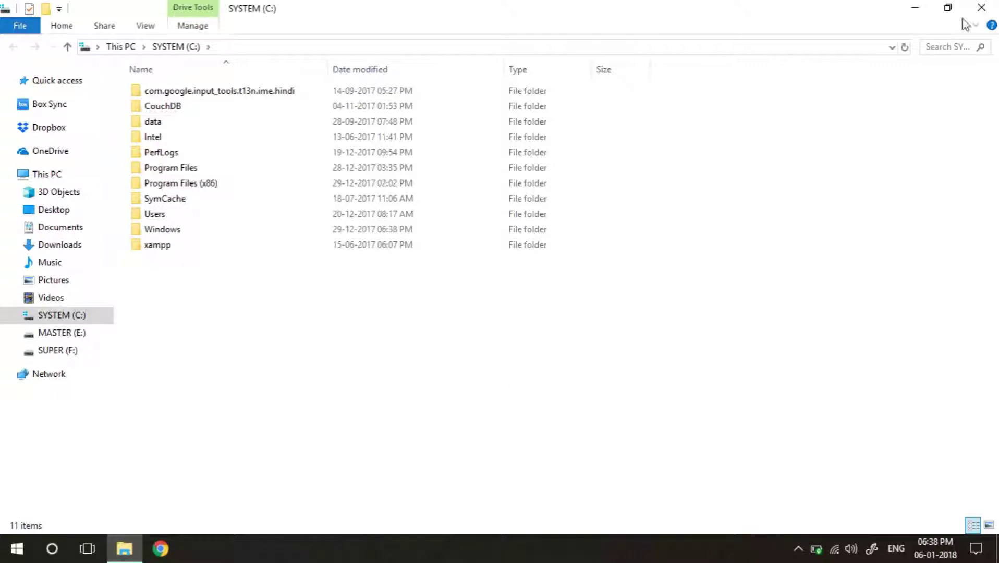
{"action": "left_click", "coordinate": [980, 7]}
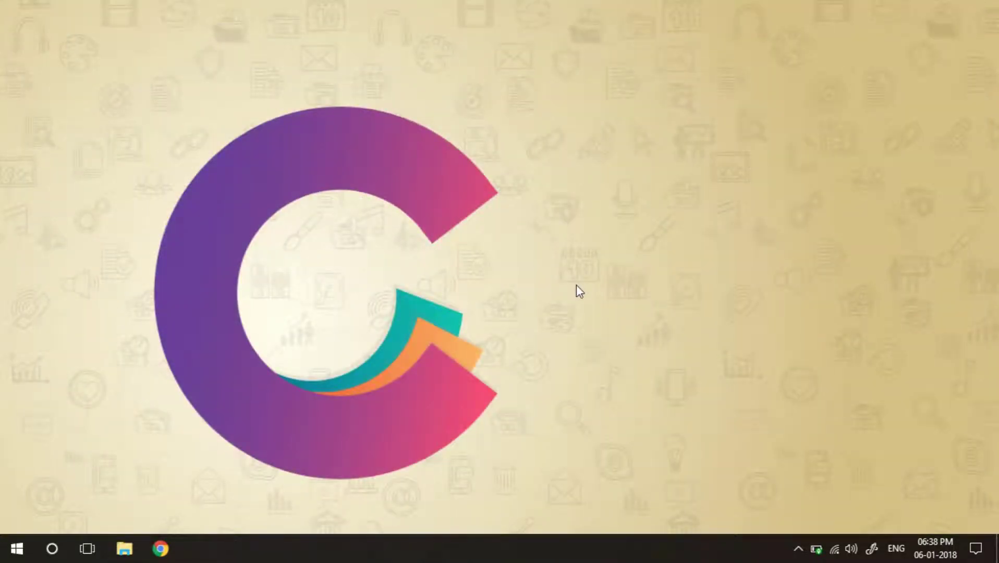
- Open the KnowledgeHut folder on the E: drive with the Run command E:\KnowledgeHut
{"action": "key", "text": "super+r"}
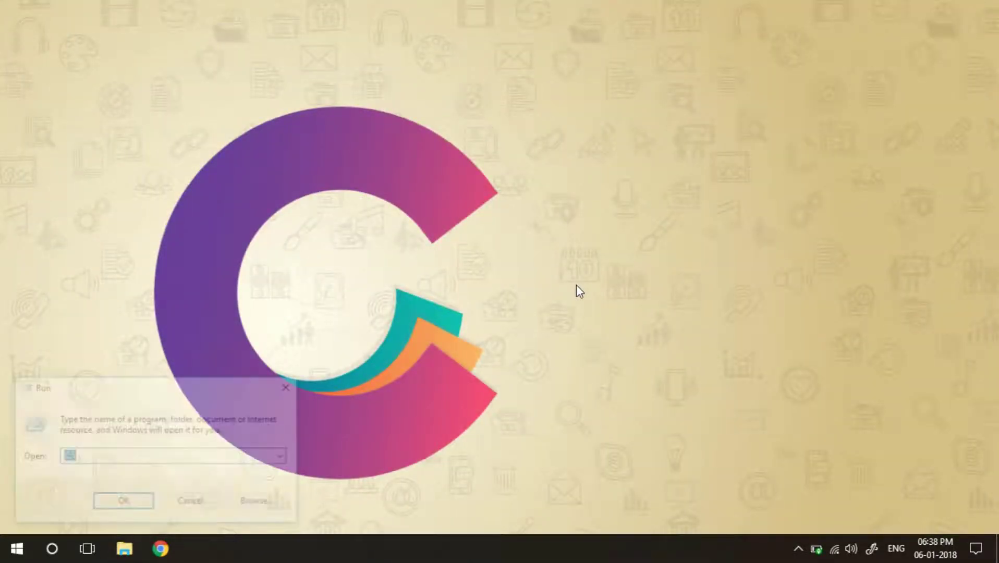
{"action": "type", "text": "E"}
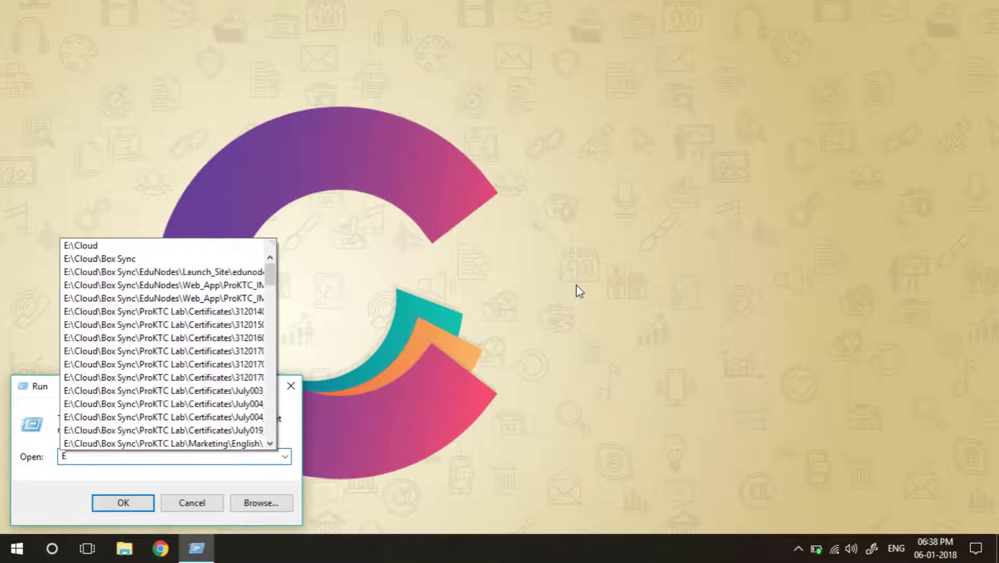
{"action": "type", "text": ":\\"}
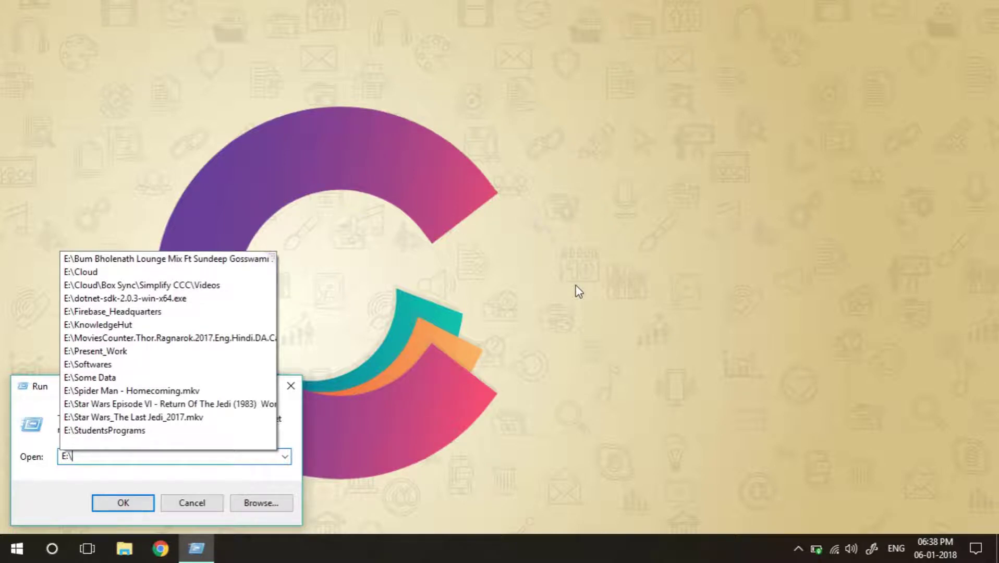
{"action": "type", "text": "Knowl"}
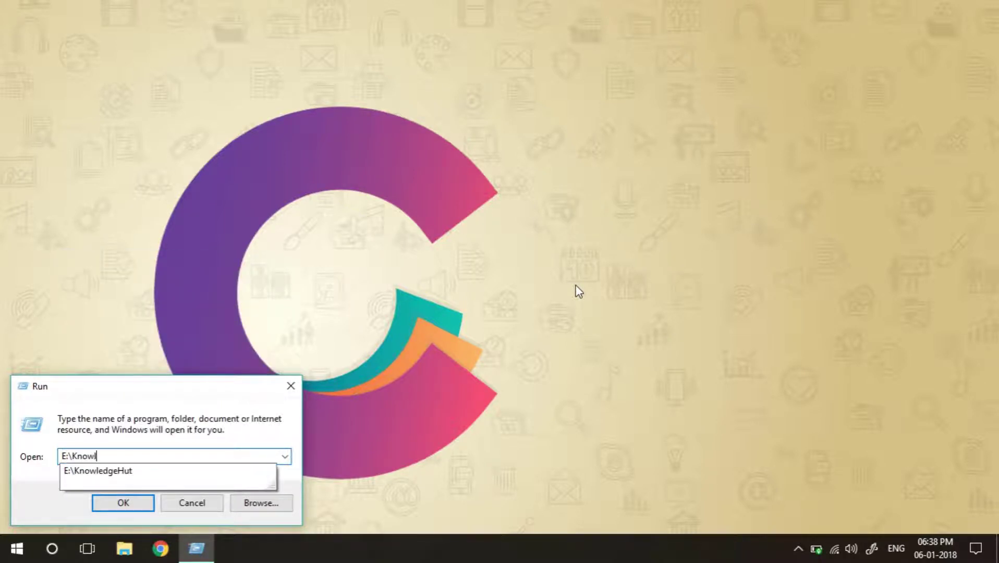
{"action": "type", "text": "edgeHut"}
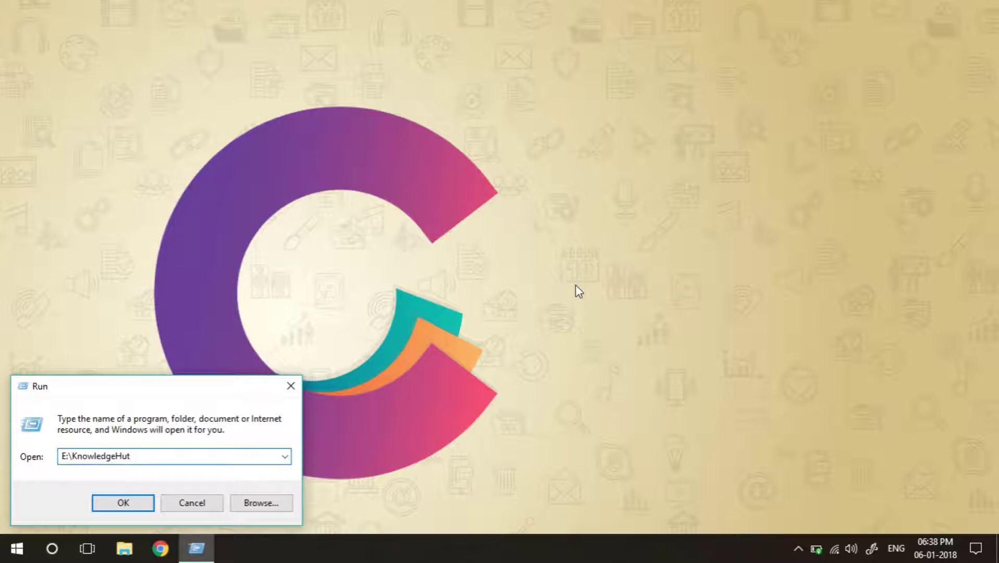
{"action": "key", "text": "Return"}
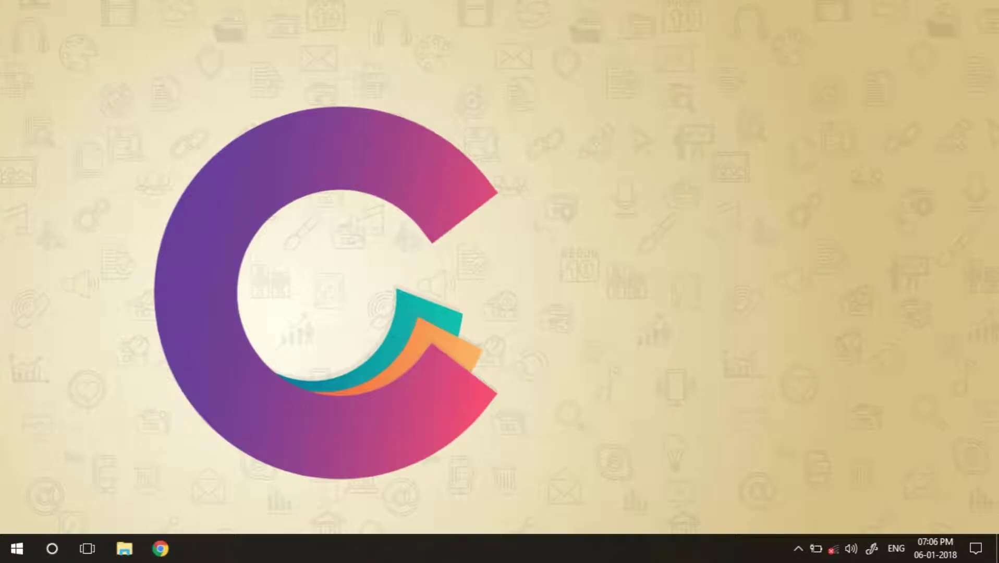
- Launch Notepad with the Run command notepad and close it
{"action": "key", "text": "super+r"}
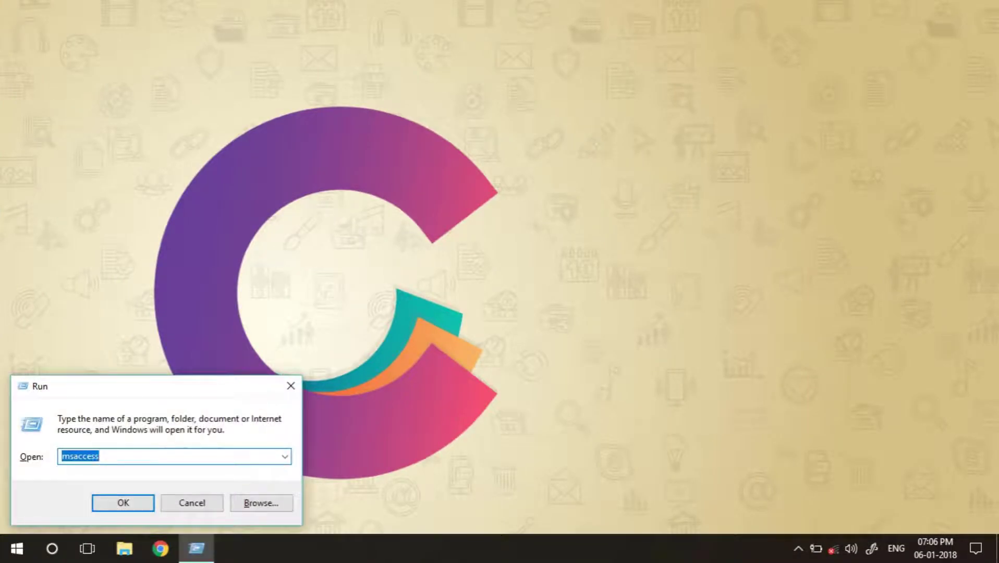
{"action": "key", "text": "BackSpace"}
{"action": "type", "text": "notepad"}
{"action": "key", "text": "Return"}
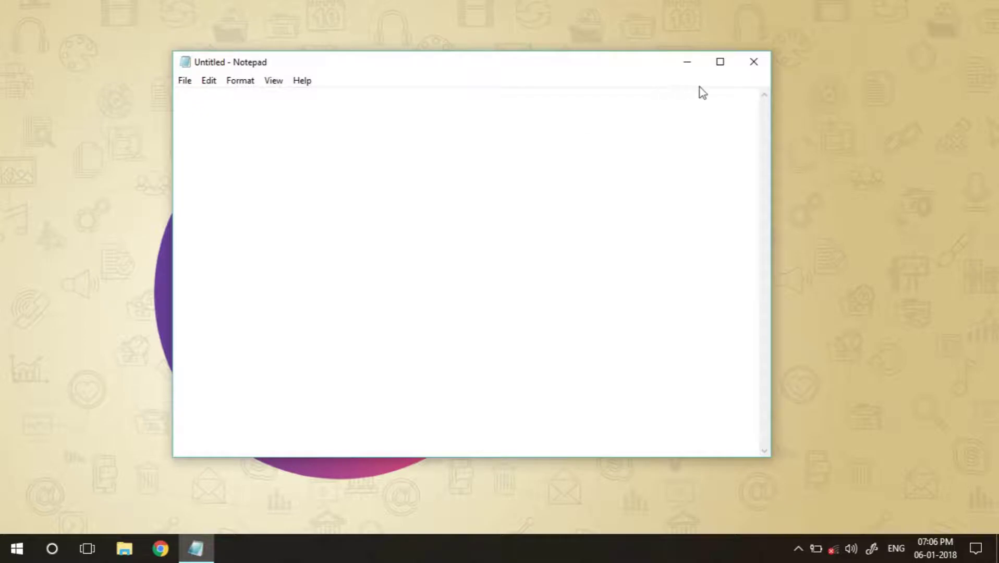
{"action": "left_click", "coordinate": [762, 67]}
- Launch Paint with the Run command pbrush and close it
{"action": "key", "text": "super+r"}
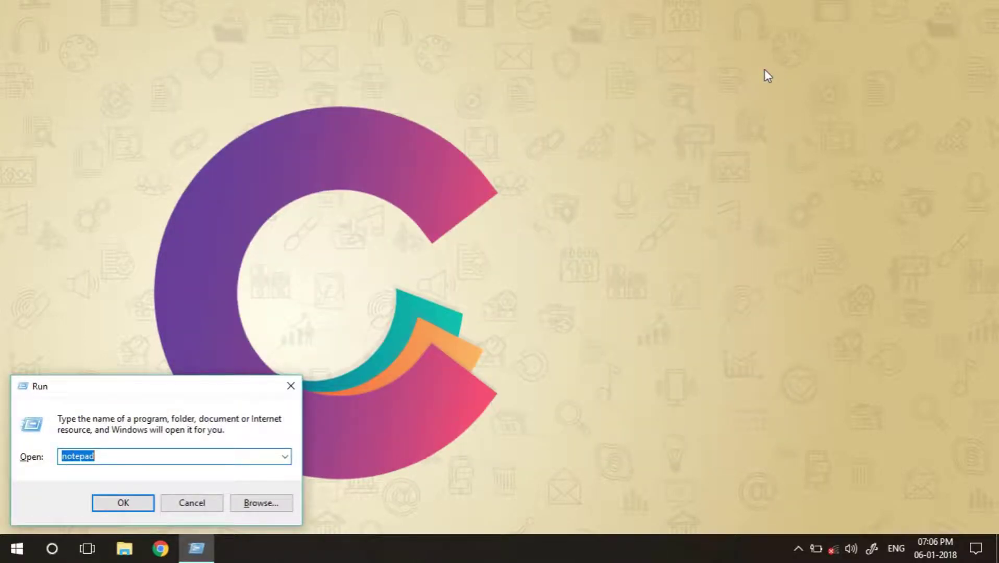
{"action": "type", "text": "pbrush"}
{"action": "key", "text": "Return"}
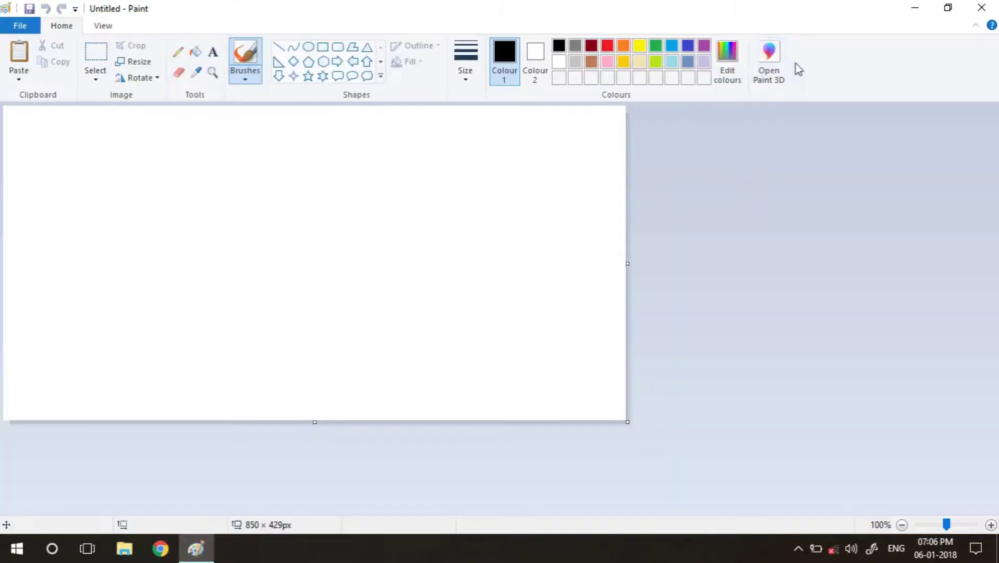
{"action": "left_click", "coordinate": [981, 7]}
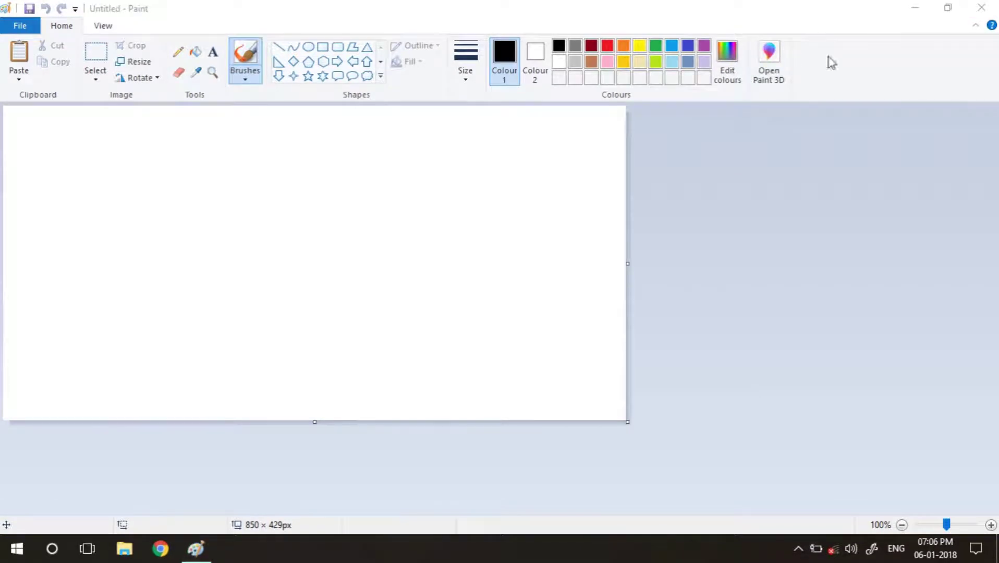
{"action": "left_click", "coordinate": [980, 8]}
- Launch Paint with the alternative Run command mspaint and close it
{"action": "key", "text": "super+r"}
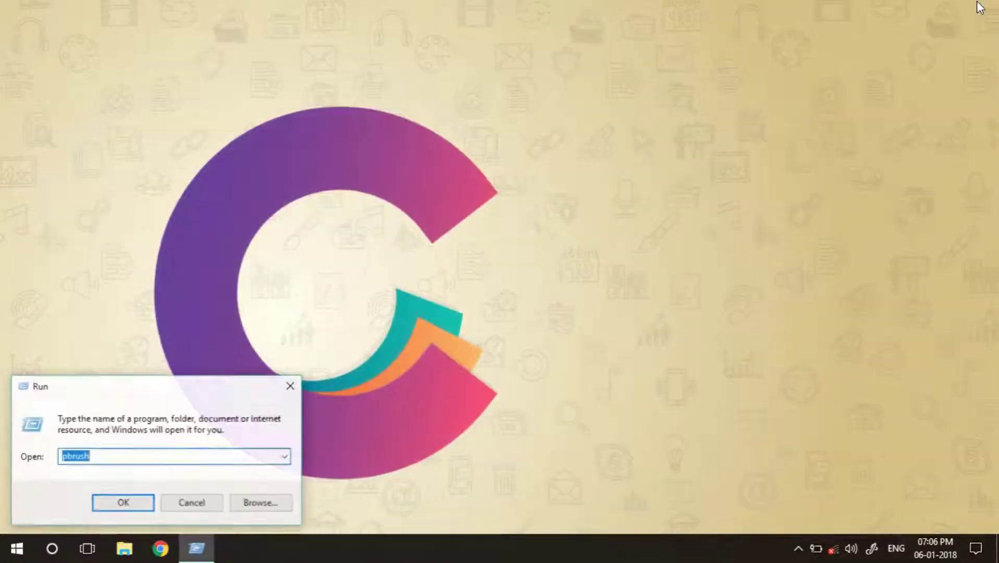
{"action": "type", "text": "mspaint"}
{"action": "key", "text": "Return"}
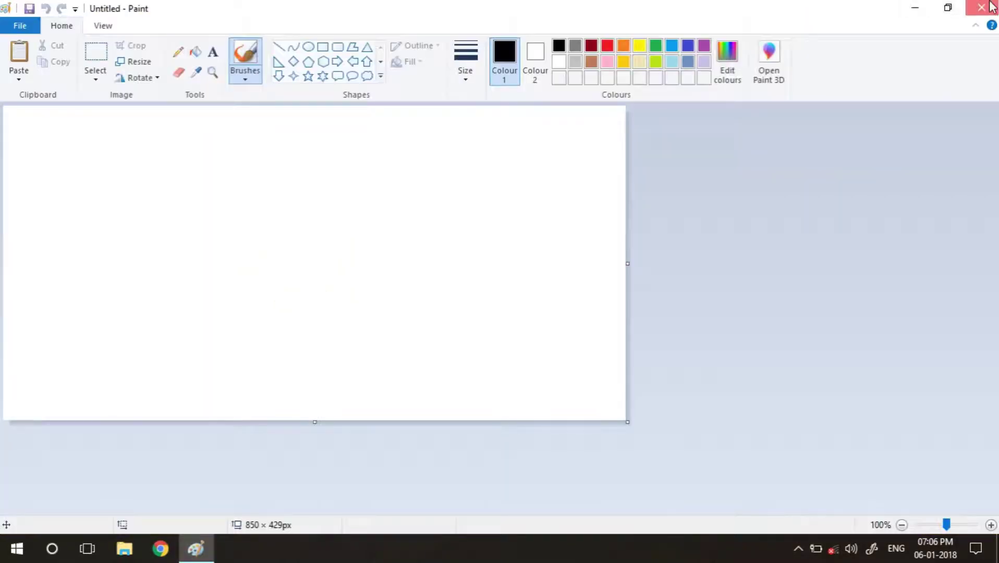
{"action": "left_click", "coordinate": [980, 7]}
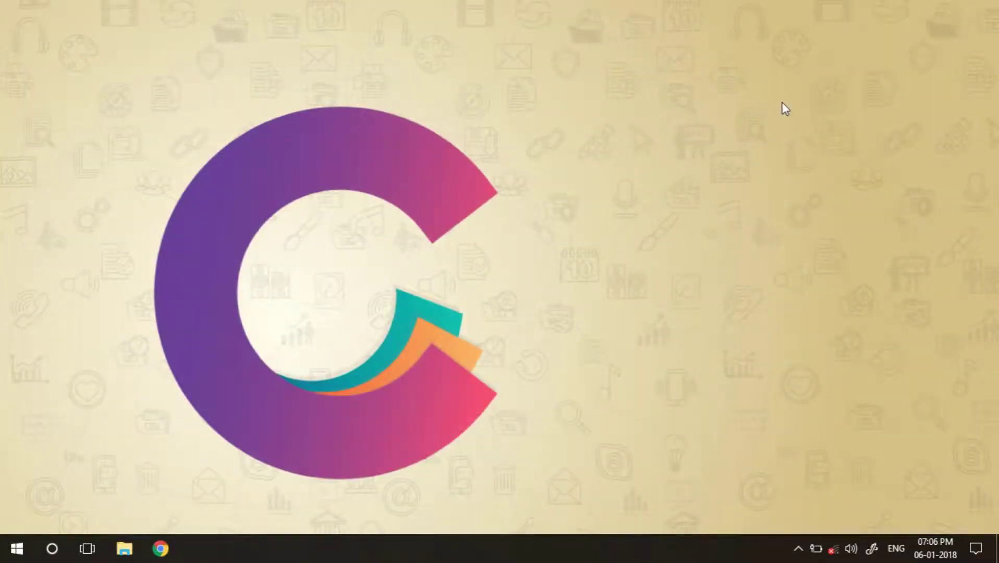
- Launch WordPad with the Run command write and close it
{"action": "key", "text": "super+r"}
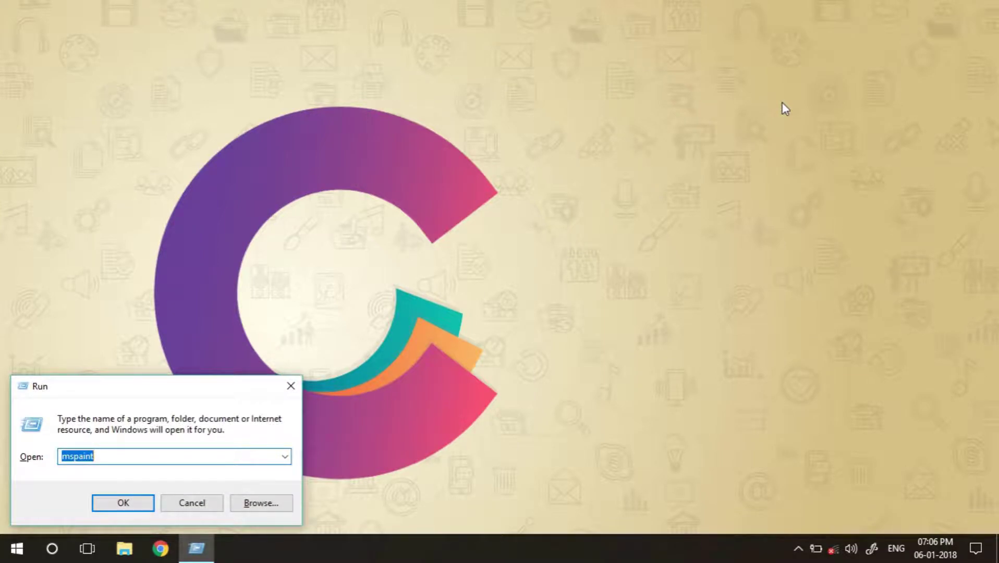
{"action": "type", "text": "wrti"}
{"action": "key", "text": "BackSpace"}
{"action": "key", "text": "BackSpace"}
{"action": "type", "text": "ite"}
{"action": "key", "text": "Return"}
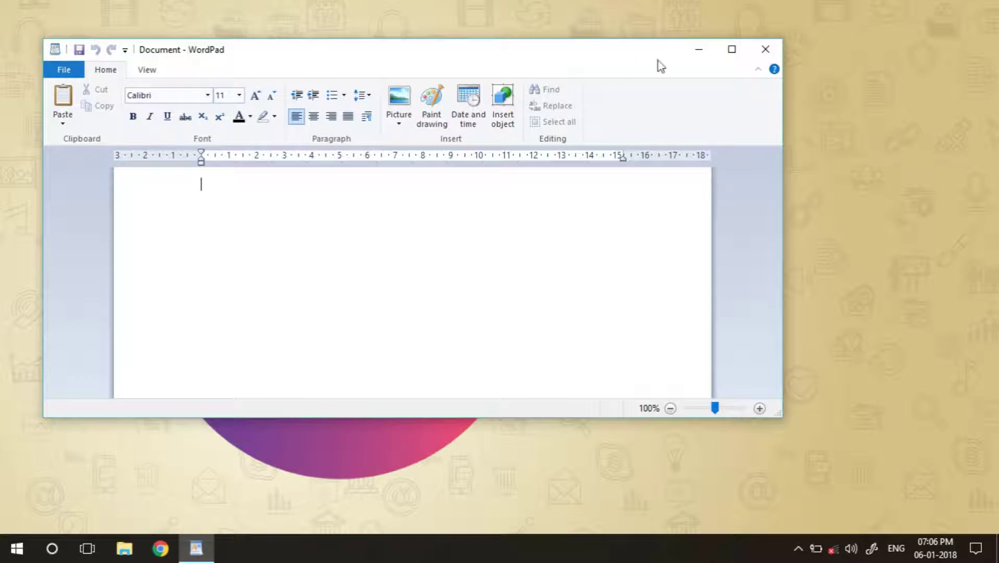
{"action": "left_click", "coordinate": [765, 49]}
- Launch WordPad with the alternative Run command wordpad and close it
{"action": "key", "text": "super+r"}
{"action": "type", "text": "w"}
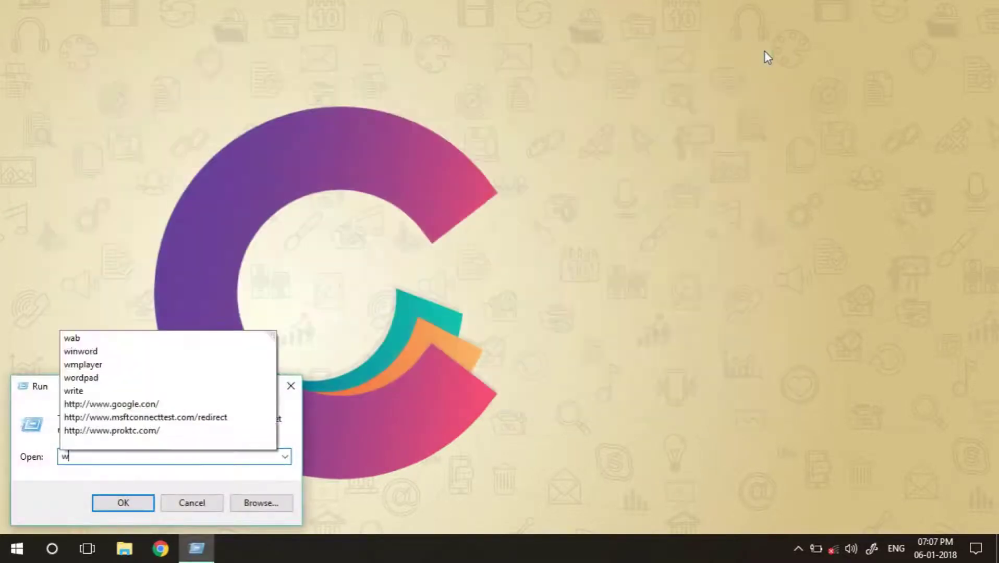
{"action": "type", "text": "r"}
{"action": "key", "text": "BackSpace"}
{"action": "type", "text": "o"}
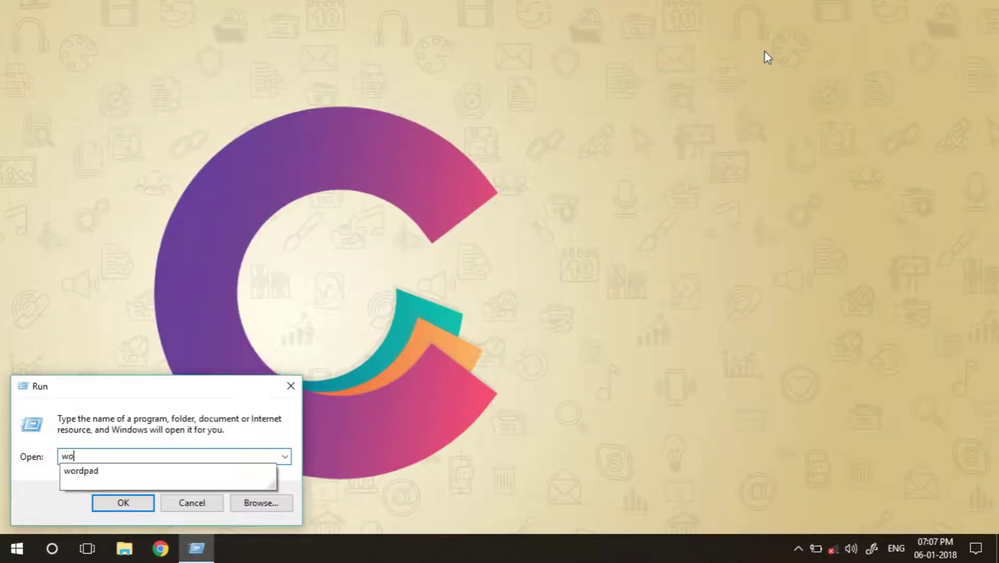
{"action": "type", "text": "rdpad"}
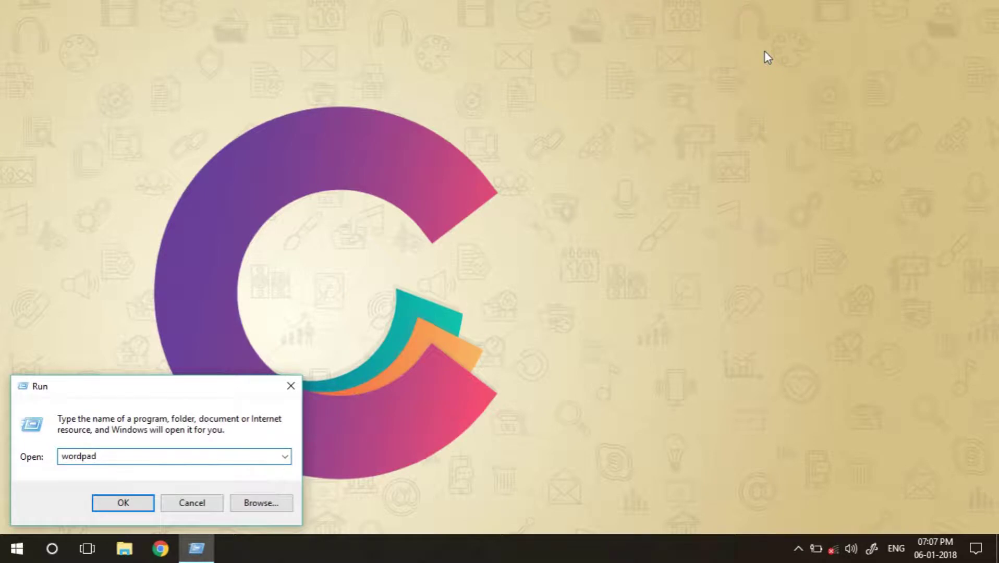
{"action": "key", "text": "Return"}
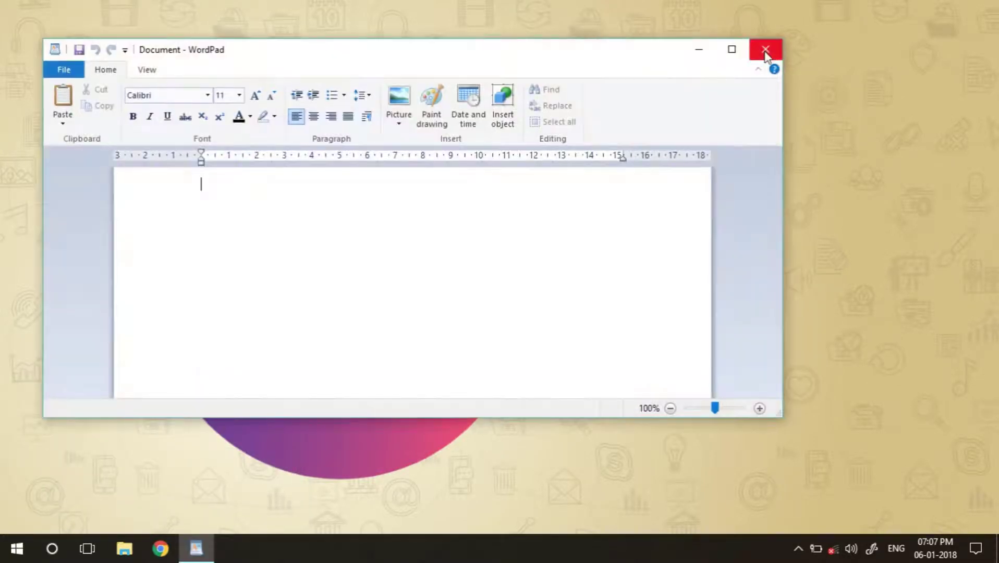
{"action": "left_click", "coordinate": [764, 50]}
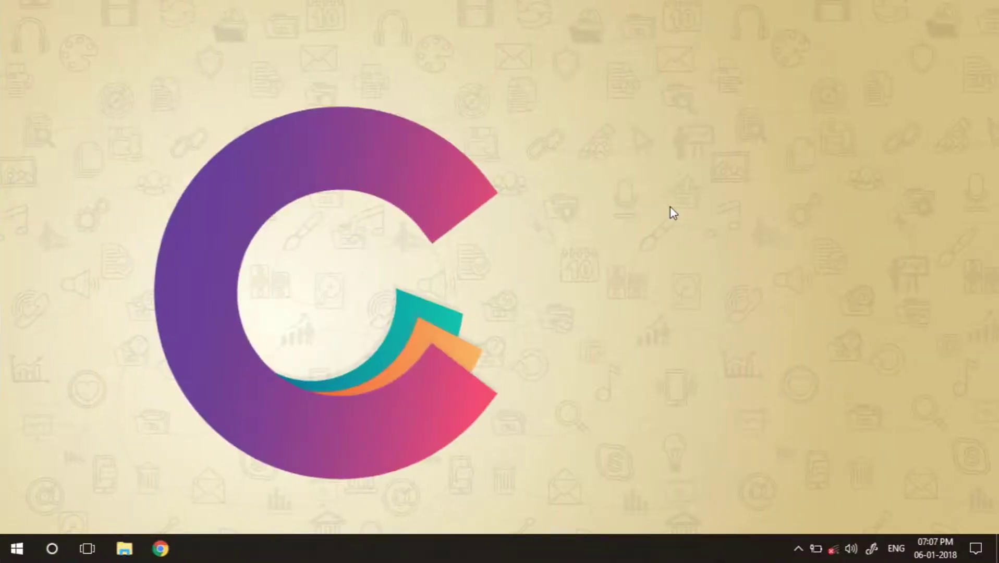
- Launch Calculator with the Run command calc, reposition its window over the wallpaper logo, and close it
{"action": "key", "text": "super+r"}
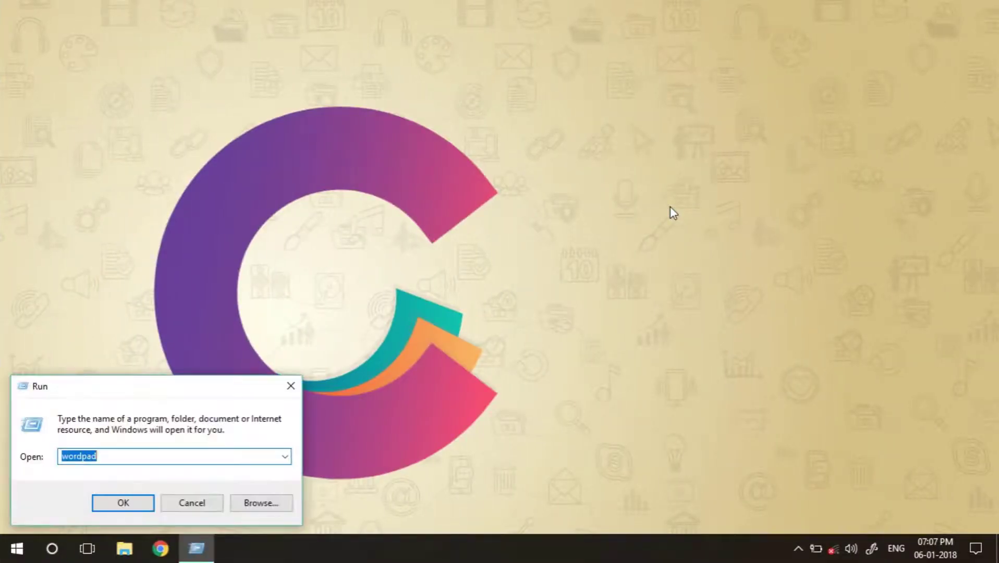
{"action": "type", "text": "calc"}
{"action": "key", "text": "Return"}
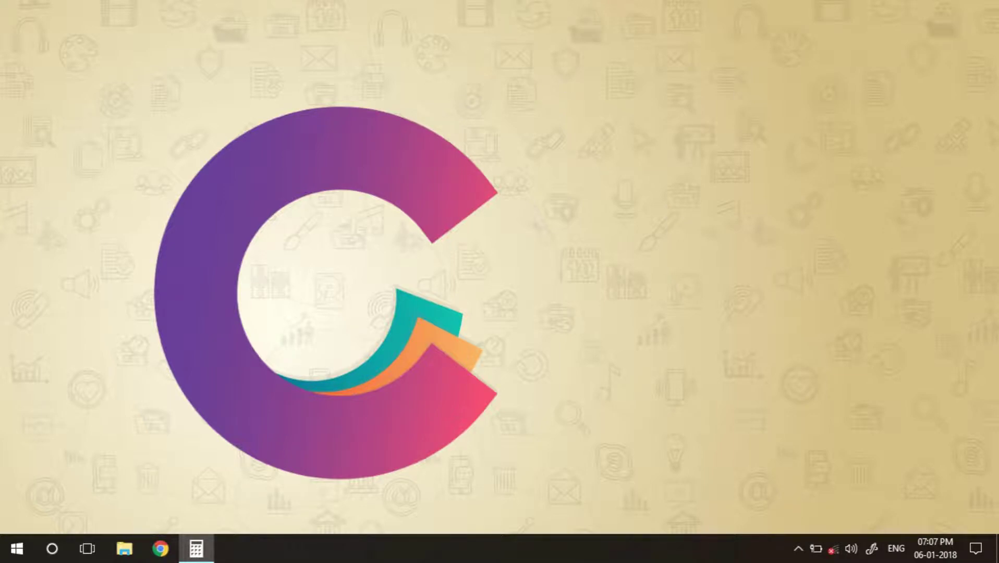
{"action": "left_click_drag", "start_coordinate": [861, 85], "coordinate": [264, 49]}
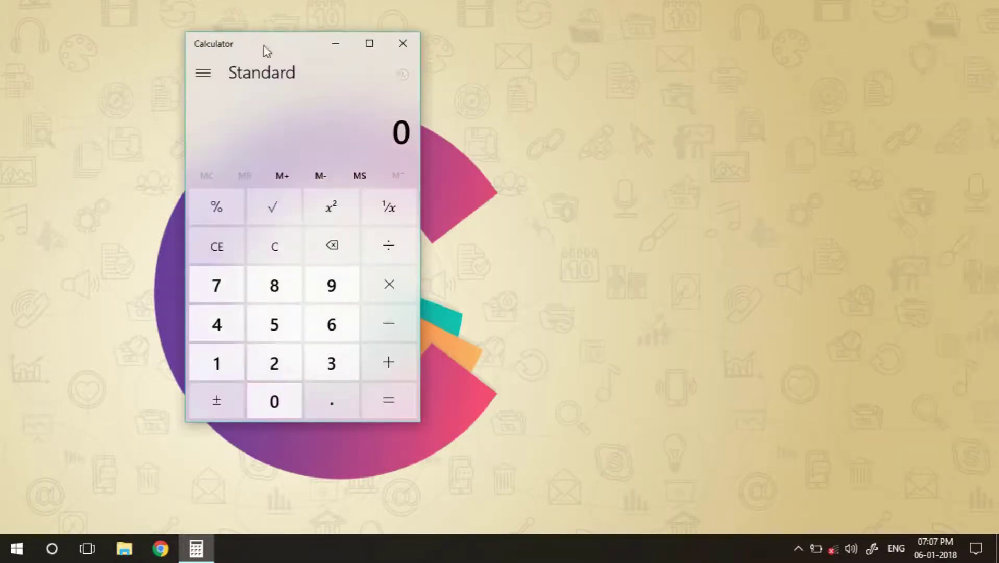
{"action": "left_click", "coordinate": [397, 46]}
- Launch Calculator a second time with the Run command calc and close it
{"action": "key", "text": "super+r"}
{"action": "type", "text": "calc"}
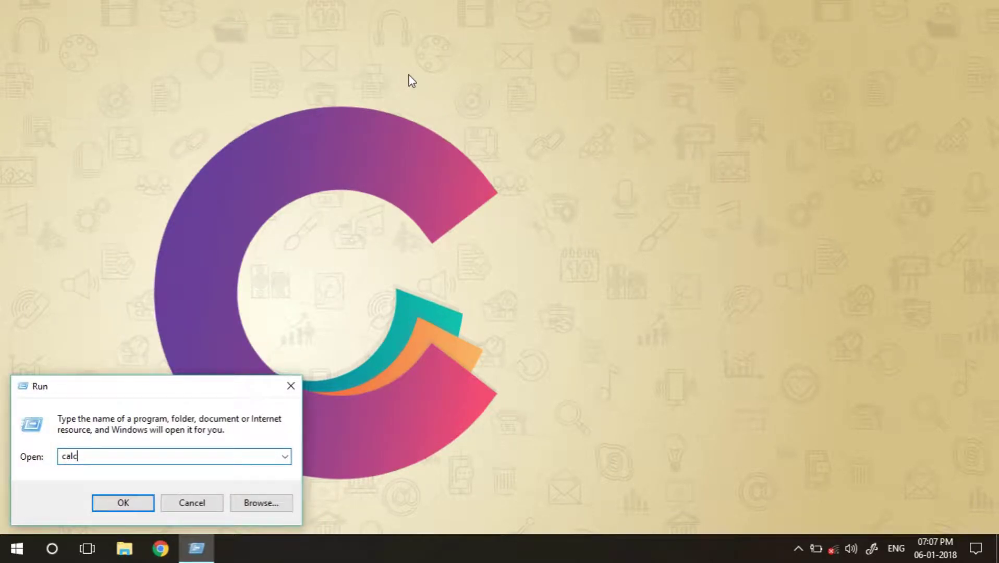
{"action": "key", "text": "Return"}
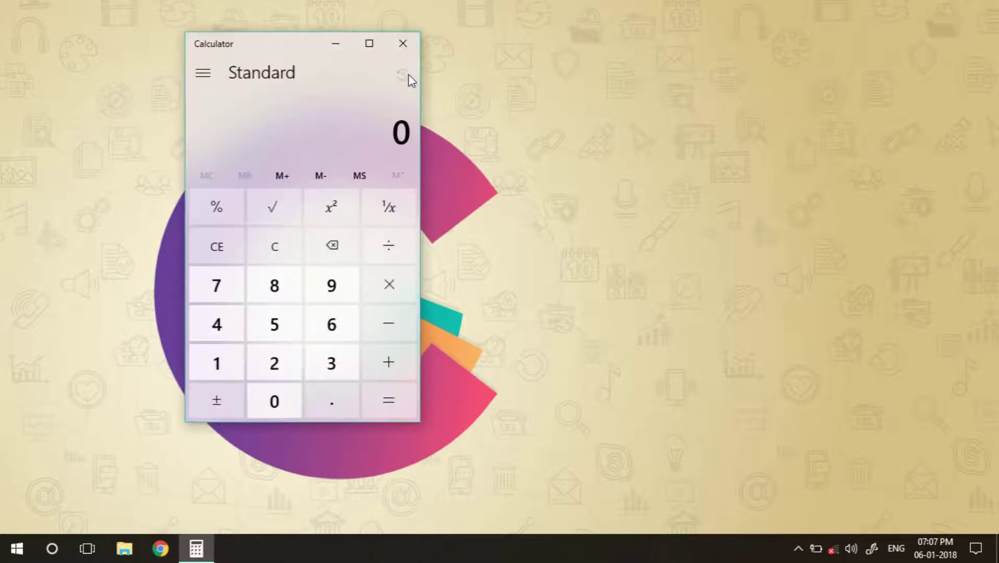
{"action": "left_click", "coordinate": [403, 44]}
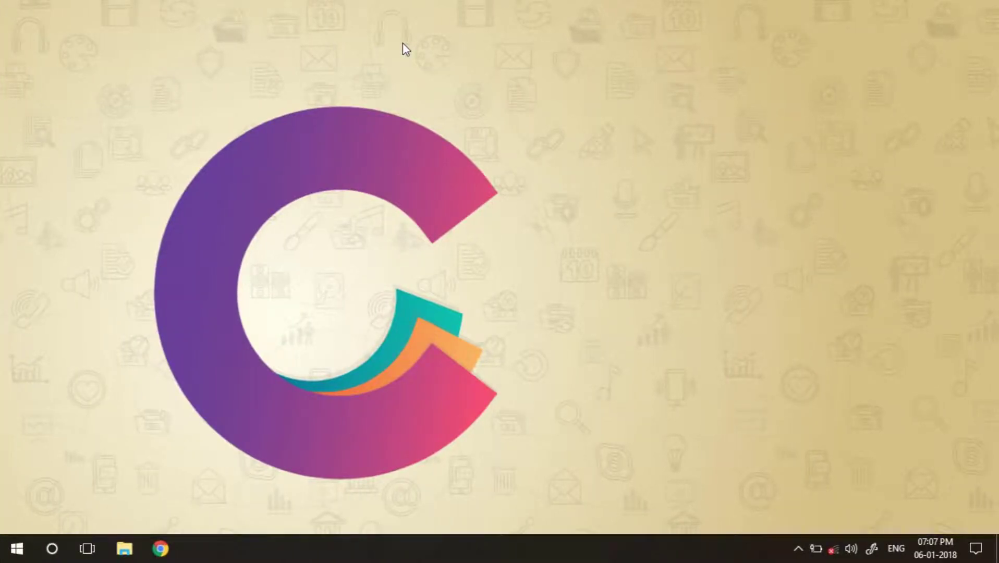
{"action": "key", "text": "super+r"}
{"action": "key", "text": "BackSpace"}
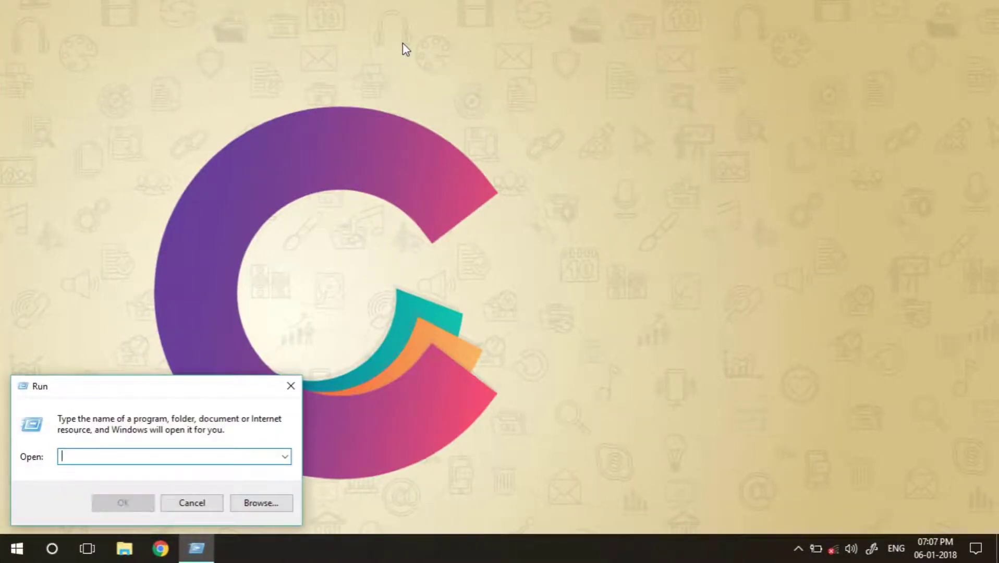
{"action": "type", "text": "http://"}
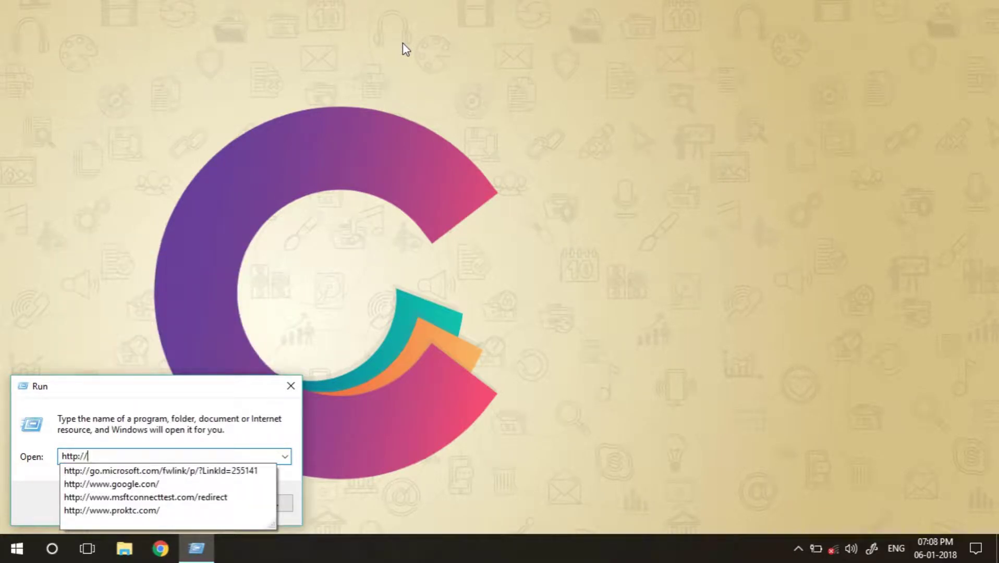
{"action": "type", "text": "ww"}
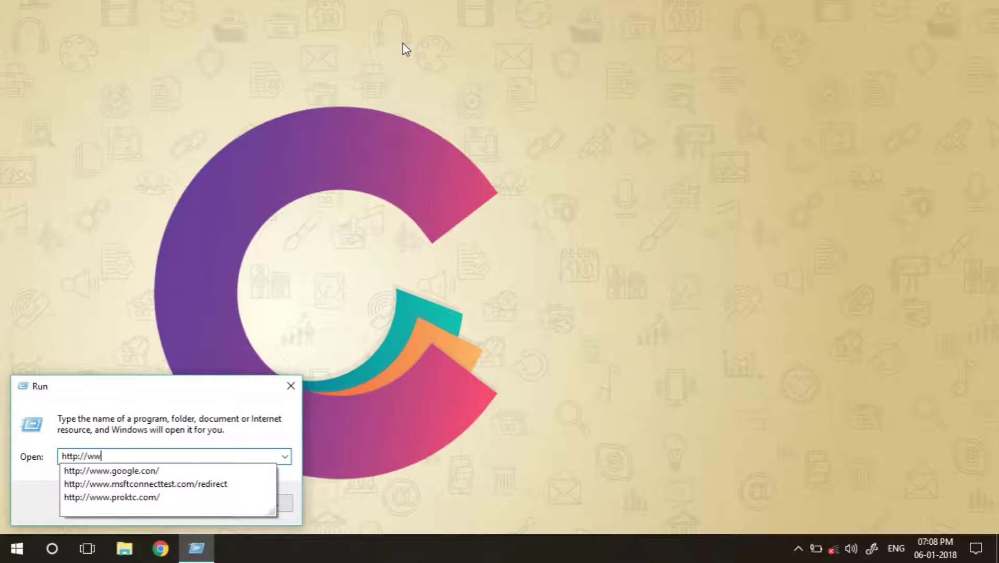
{"action": "type", "text": "w.talent"}
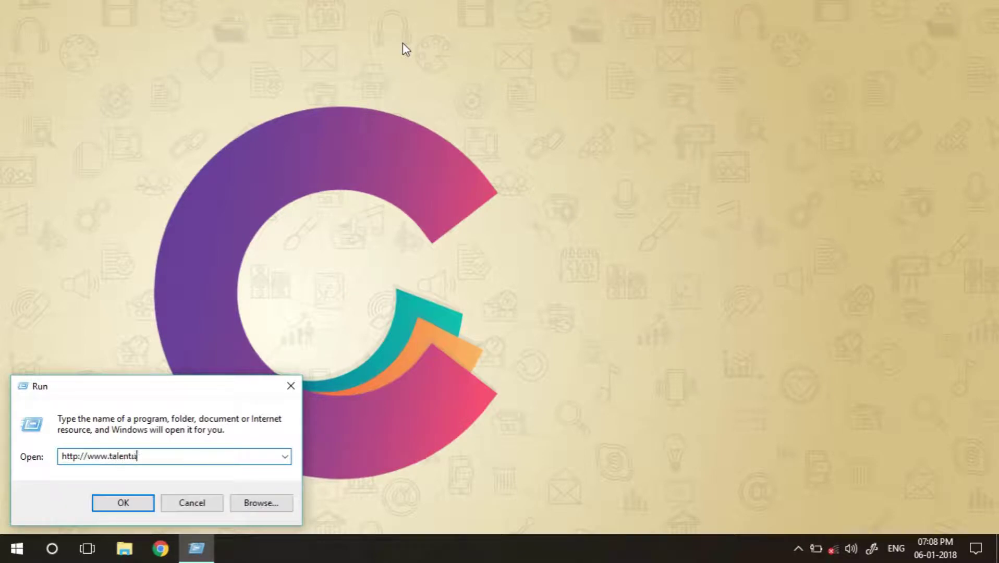
{"action": "type", "text": "tuner.com"}
{"action": "key", "text": "Return"}
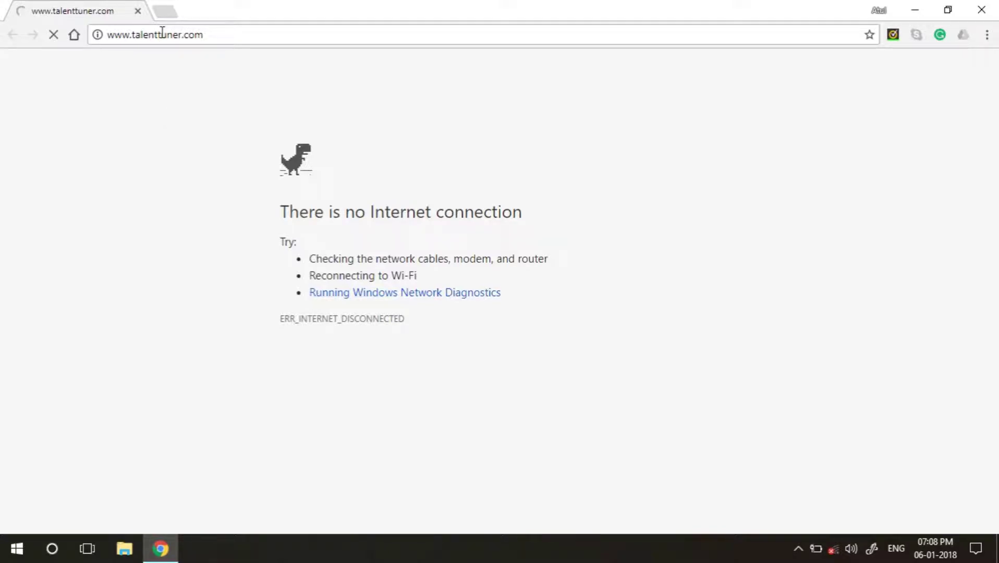
{"action": "key", "text": "alt+F4"}
- Launch Internet Explorer with the Run command iexplore and close all of its tabs
{"action": "key", "text": "super+r"}
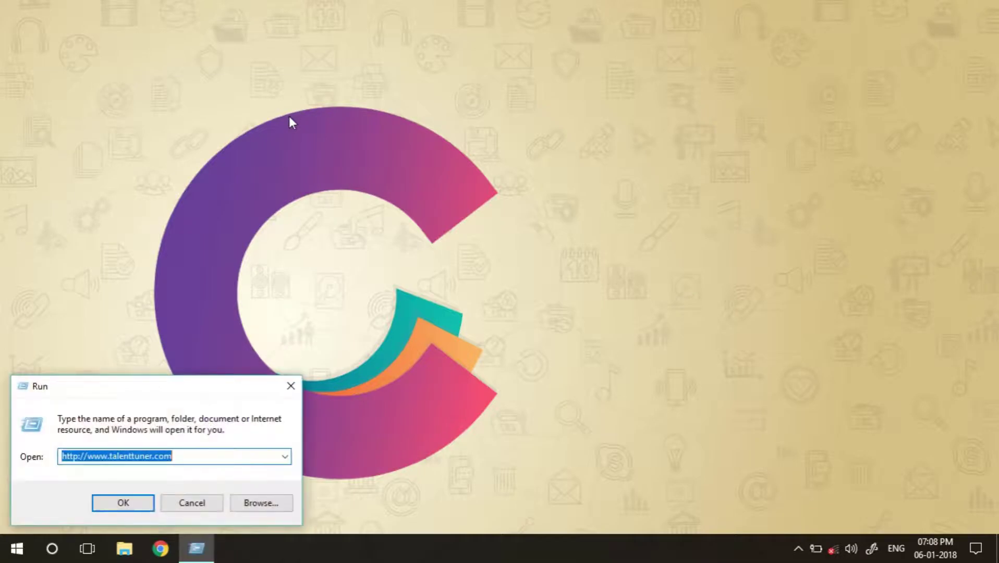
{"action": "type", "text": "iex"}
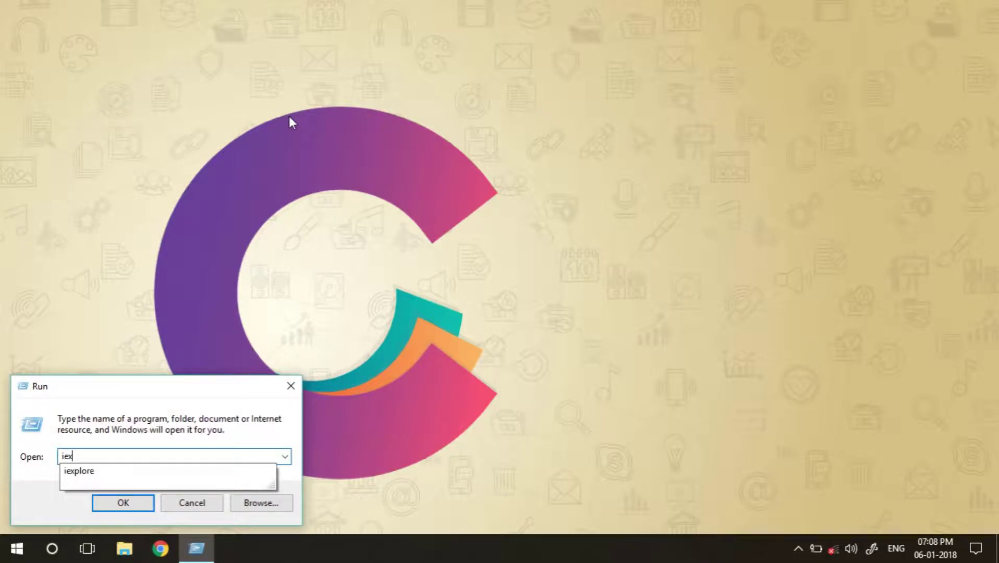
{"action": "type", "text": "plore"}
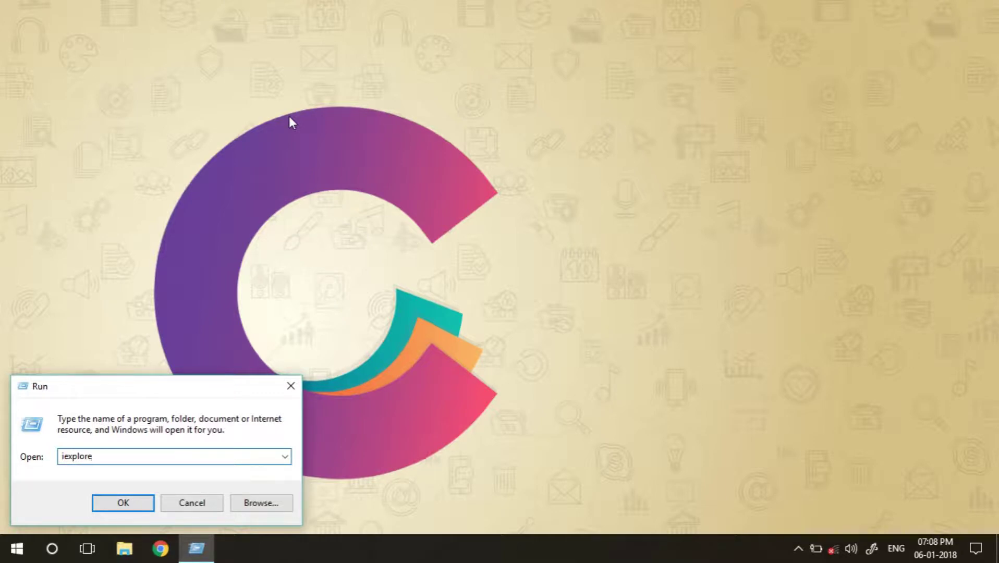
{"action": "key", "text": "Return"}
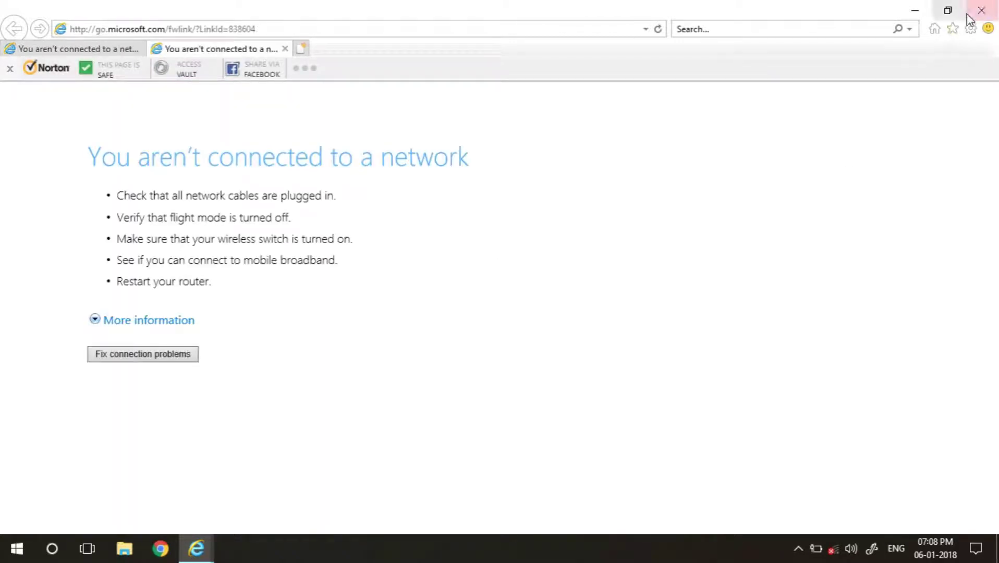
{"action": "left_click", "coordinate": [982, 10]}
{"action": "left_click", "coordinate": [500, 280]}
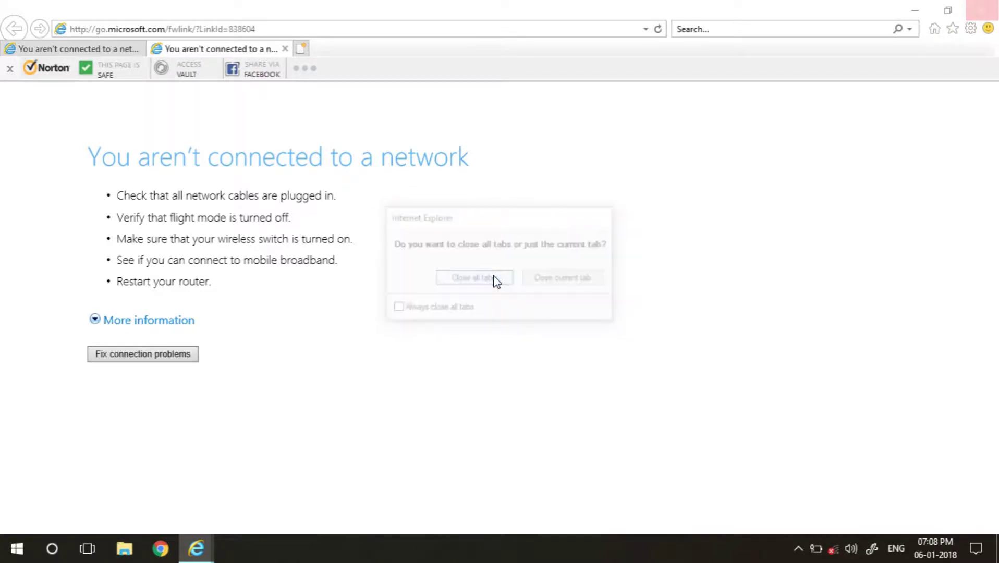
- Launch Google Chrome with the Run command chrome, and Firefox with the Run command firefox
{"action": "type", "text": "chrome"}
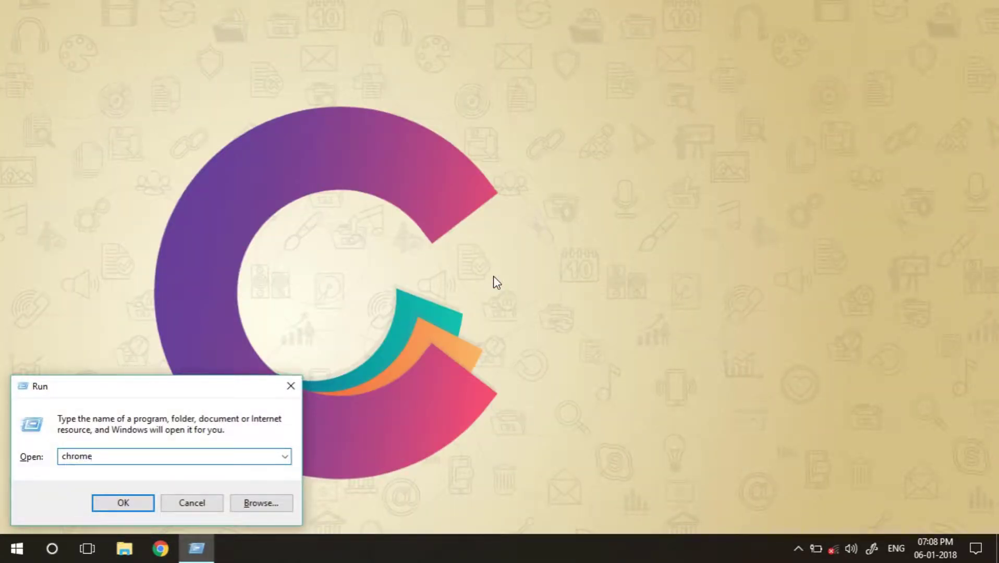
{"action": "key", "text": "Return"}
{"action": "type", "text": "firefox"}
{"action": "key", "text": "Return"}
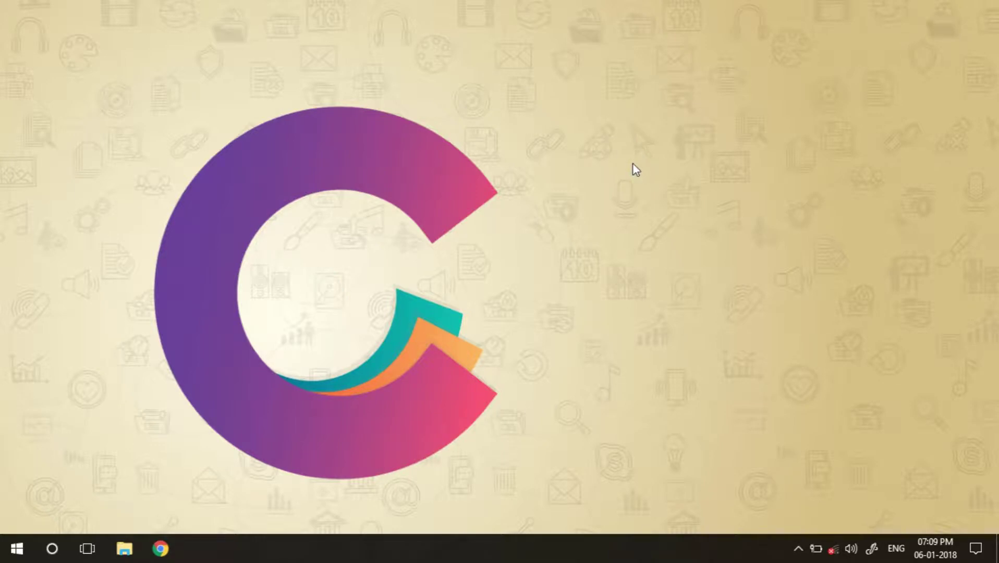
{"action": "key", "text": "super+r"}
{"action": "type", "text": "http:"}
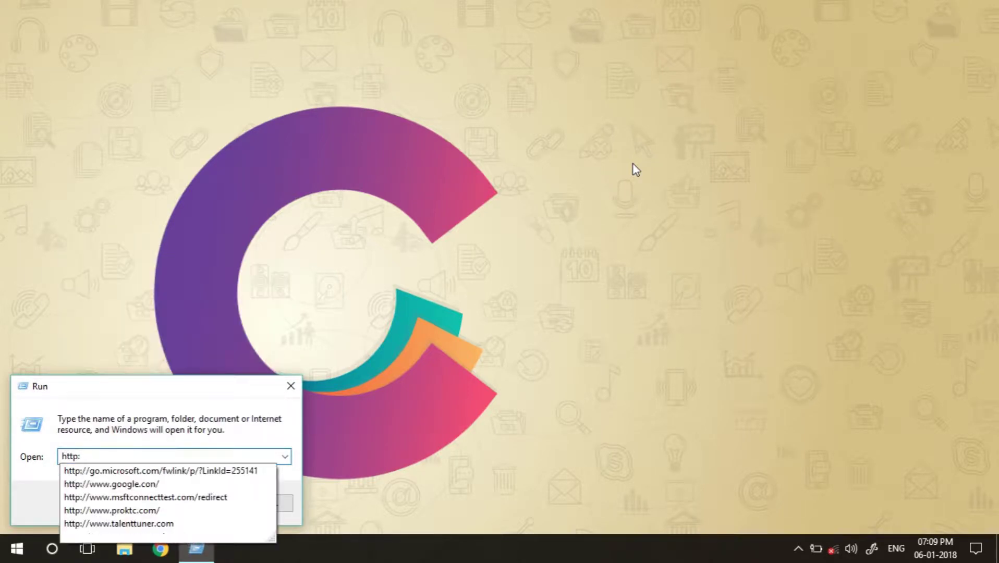
{"action": "type", "text": "//"}
{"action": "key", "text": "BackSpace"}
{"action": "key", "text": "BackSpace"}
{"action": "key", "text": "BackSpace"}
{"action": "key", "text": "BackSpace"}
{"action": "key", "text": "BackSpace"}
{"action": "key", "text": "BackSpace"}
{"action": "key", "text": "BackSpace"}
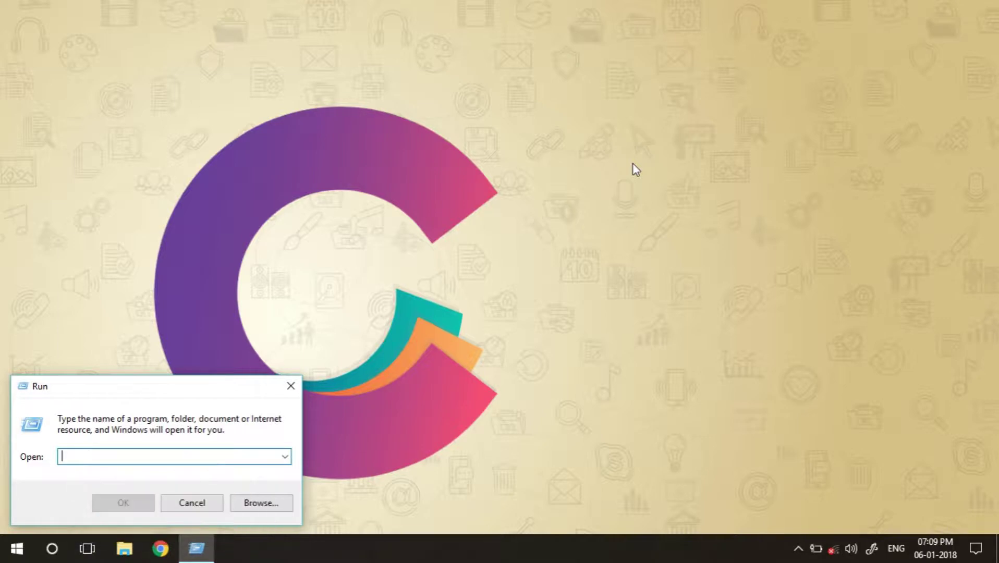
{"action": "type", "text": "www."}
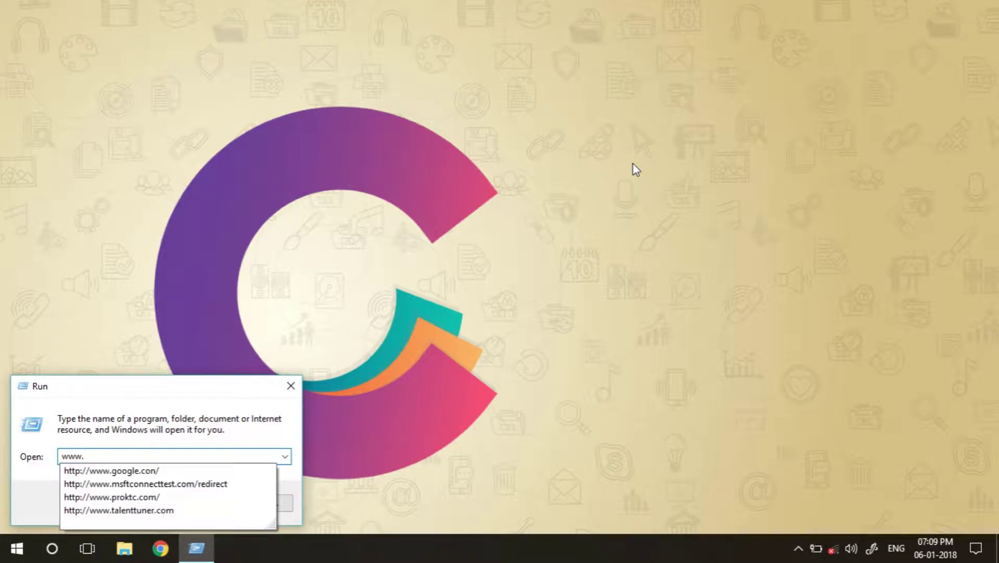
{"action": "type", "text": "p"}
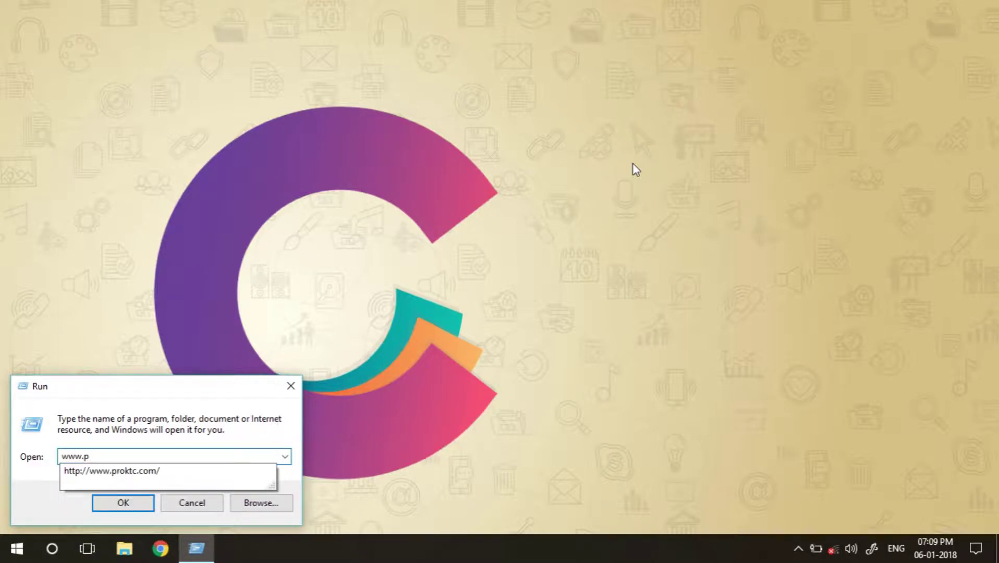
{"action": "type", "text": "roktc.com"}
{"action": "key", "text": "Return"}
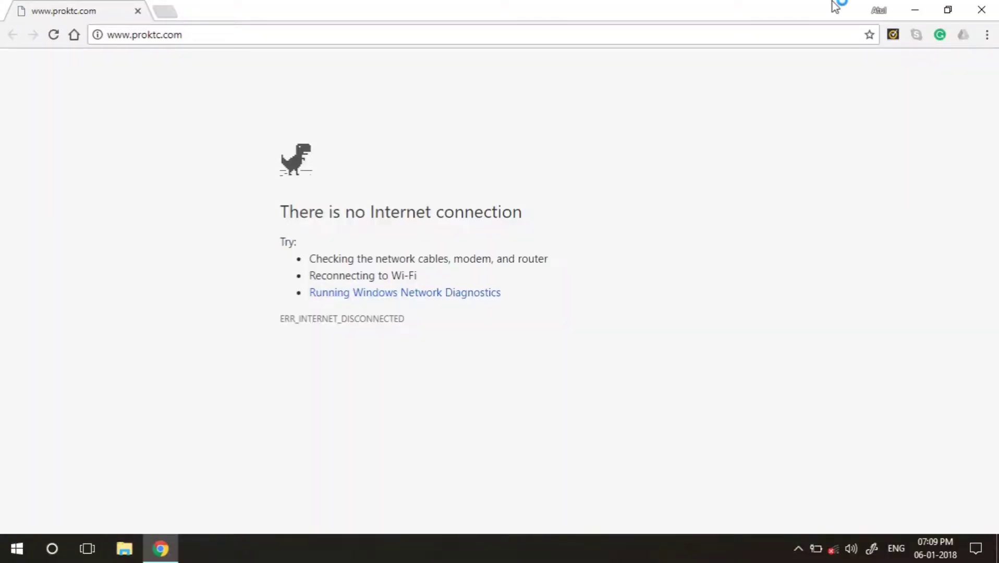
{"action": "left_click", "coordinate": [915, 10]}
{"action": "right_click", "coordinate": [484, 212]}
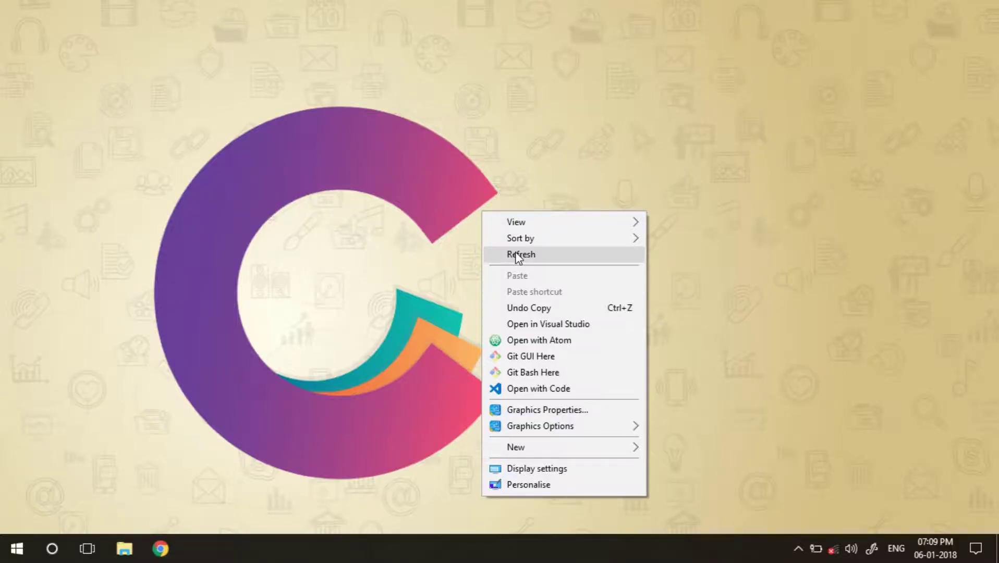
{"action": "left_click", "coordinate": [518, 255]}
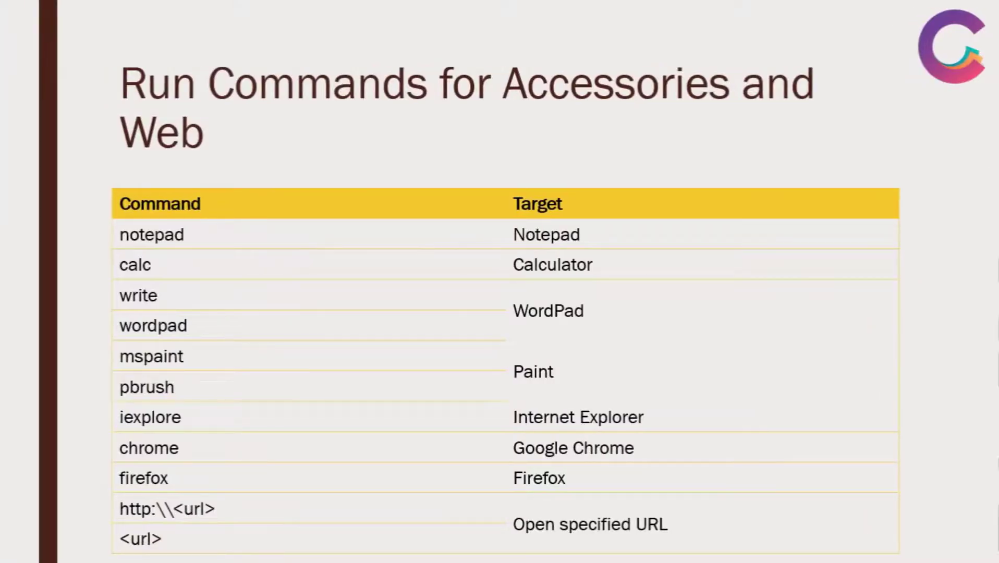
{"action": "key", "text": "Right"}
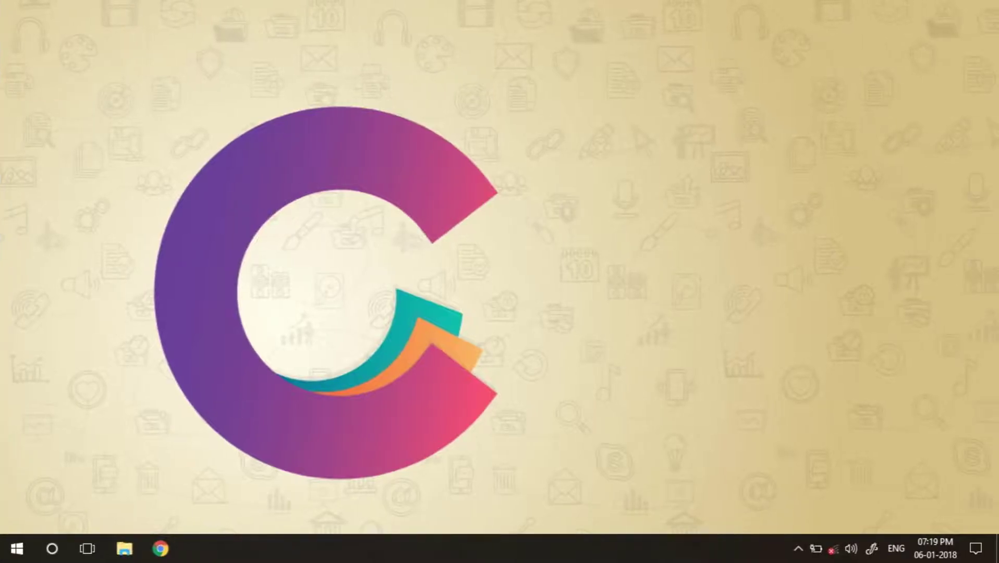
- Launch Microsoft Word with the Run command winword and close it
{"action": "key", "text": "super+r"}
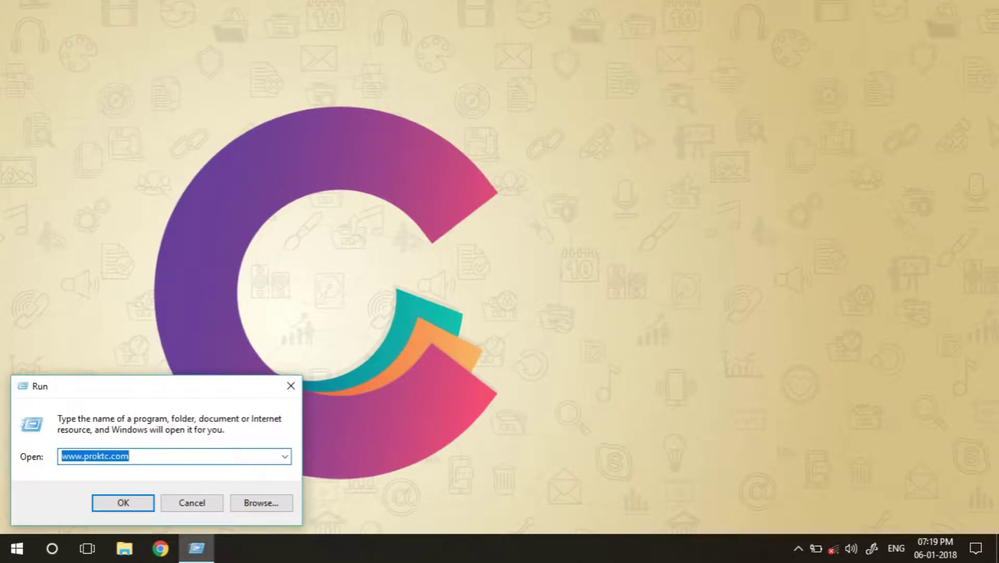
{"action": "key", "text": "BackSpace"}
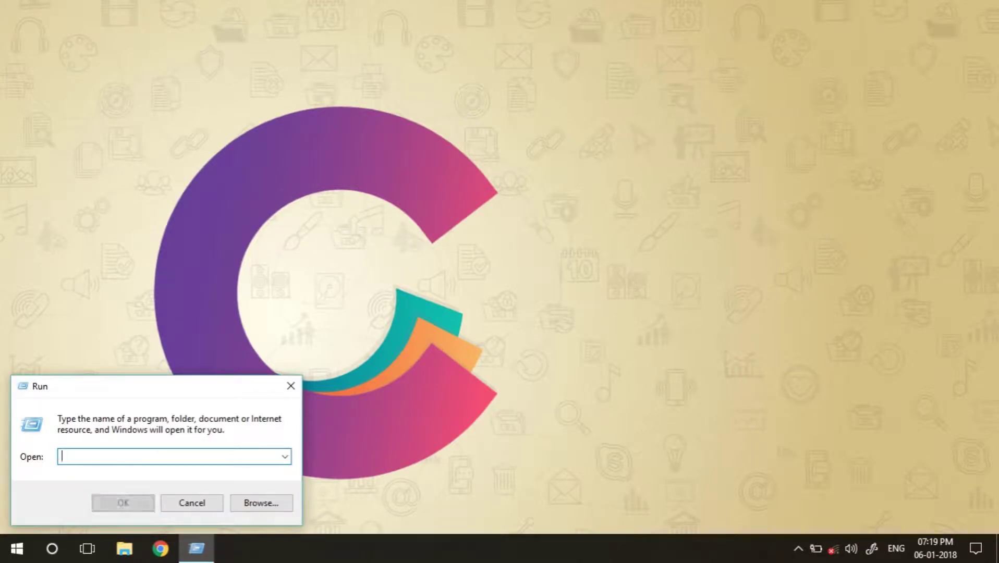
{"action": "type", "text": "winword"}
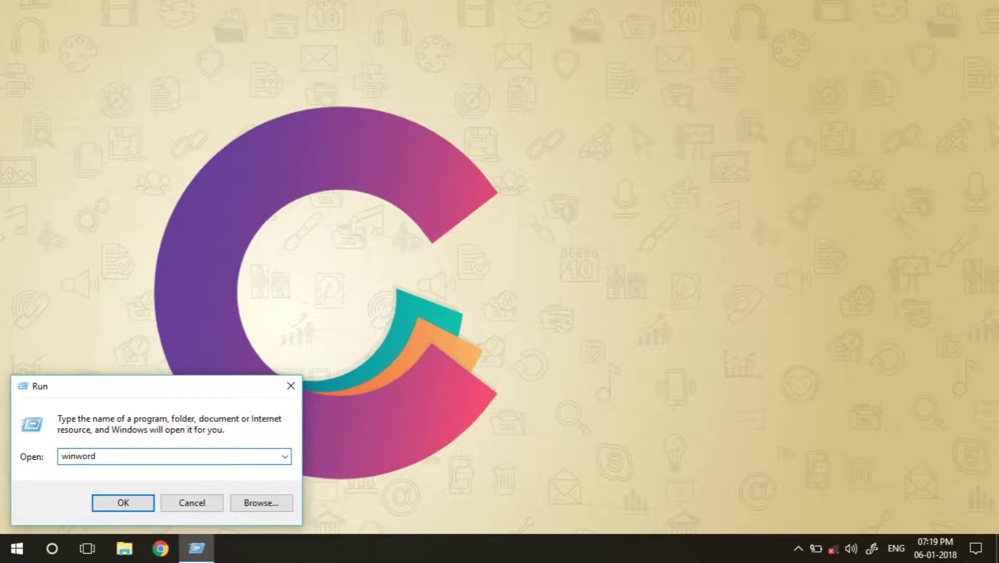
{"action": "key", "text": "Return"}
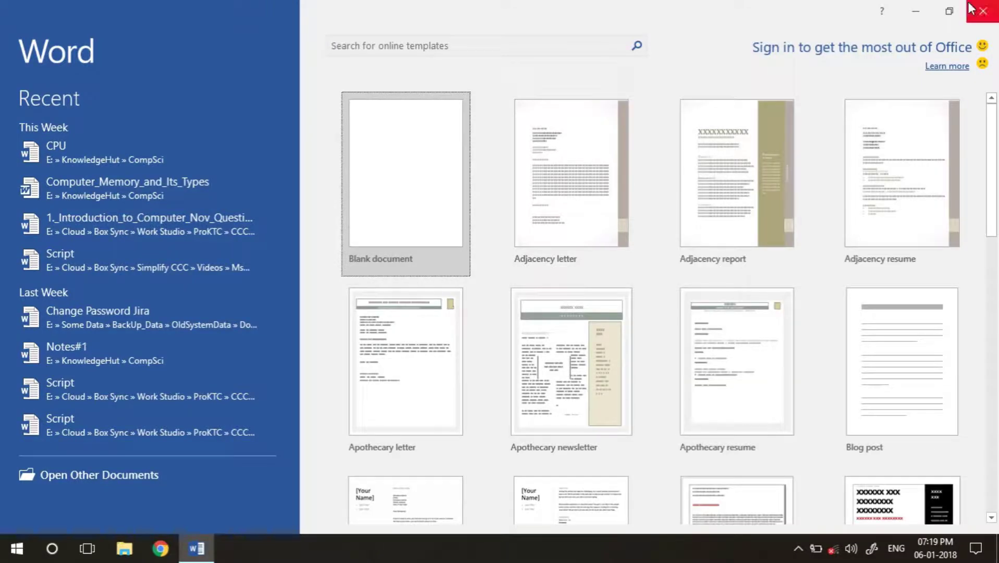
{"action": "left_click", "coordinate": [971, 8]}
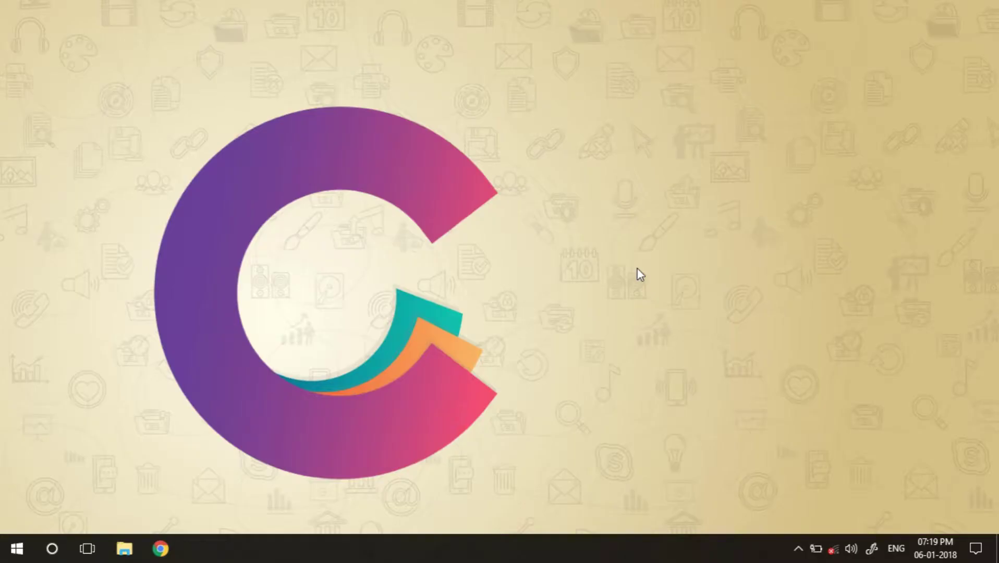
- Launch Microsoft Excel with the Run command excel
{"action": "key", "text": "super+r"}
{"action": "type", "text": "excel"}
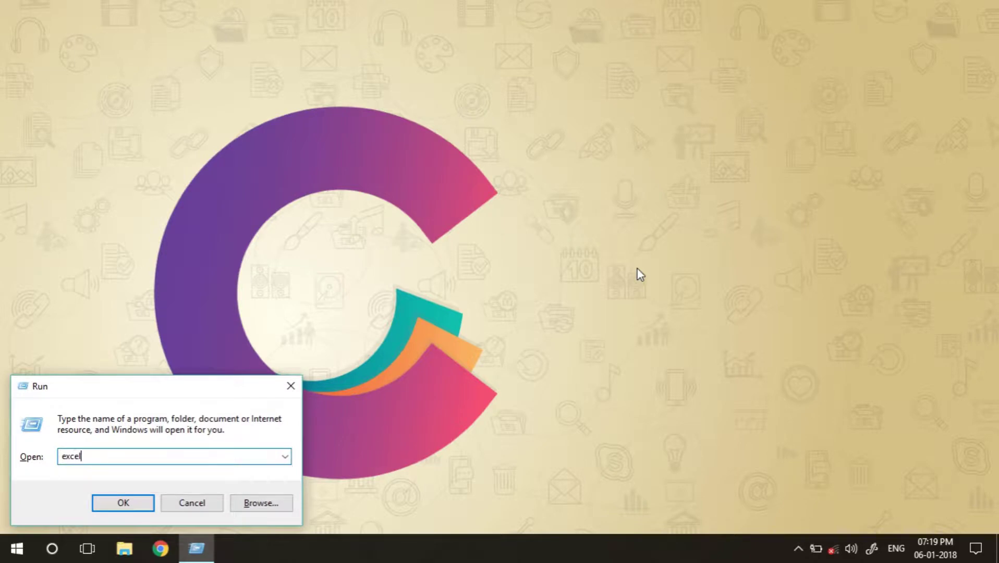
{"action": "key", "text": "Return"}
- Enter onenote as the Run command for launching OneNote
{"action": "type", "text": "onenote"}
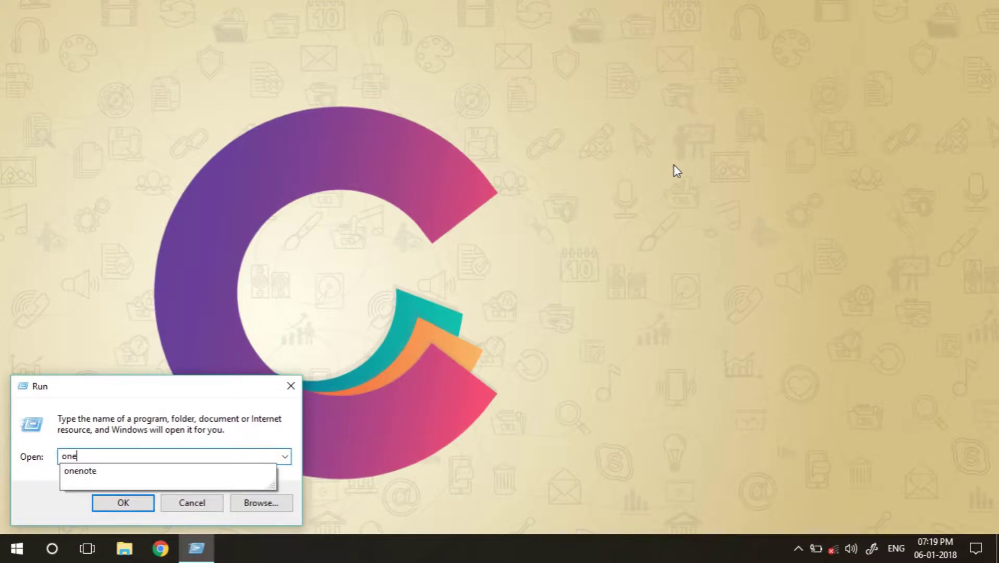